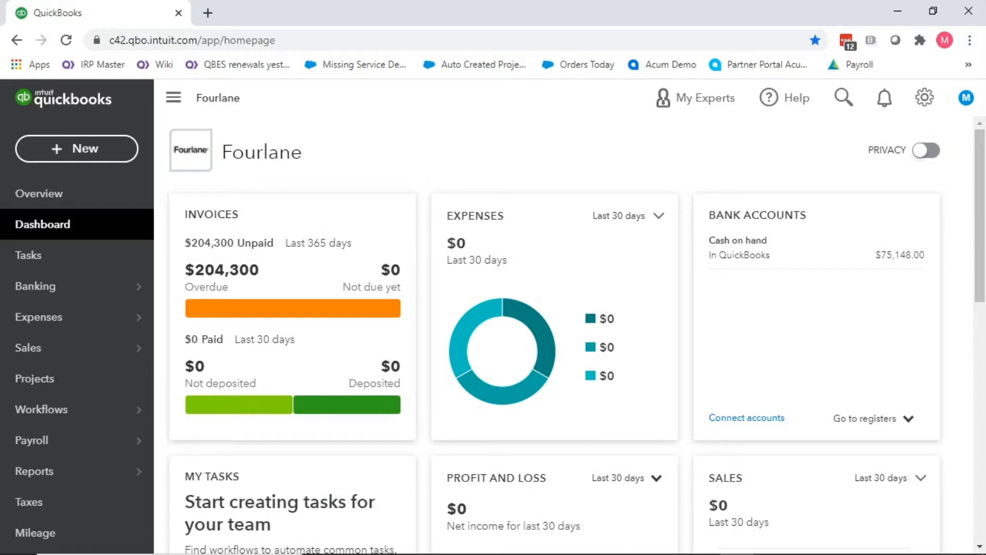
# Open Account and settings from the gear menu to reach the Company tab.
pyautogui.click(924, 97)
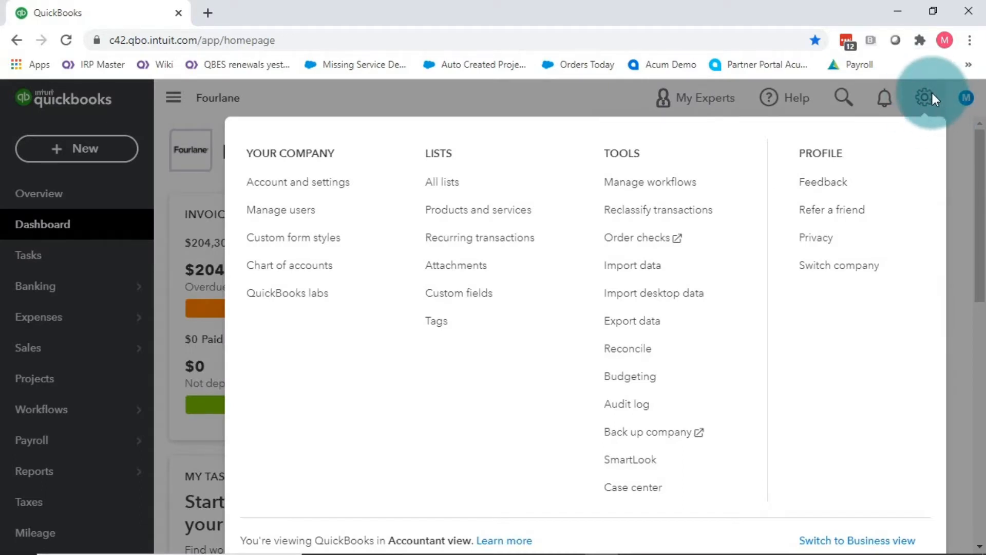
pyautogui.click(291, 193)
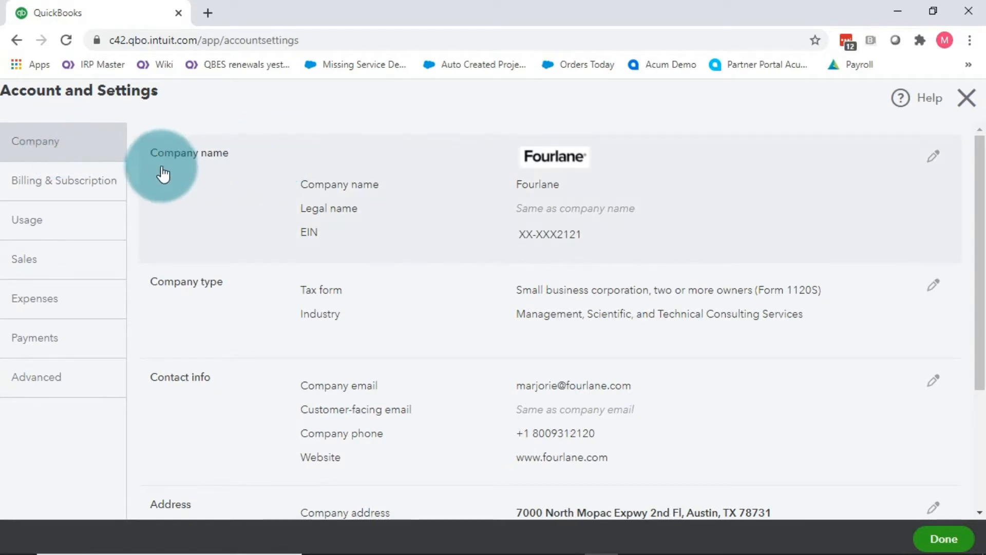
# Delete the second Fourlane logo and upload Logo.PNG from Pictures as the company logo.
pyautogui.click(934, 159)
pyautogui.click(589, 216)
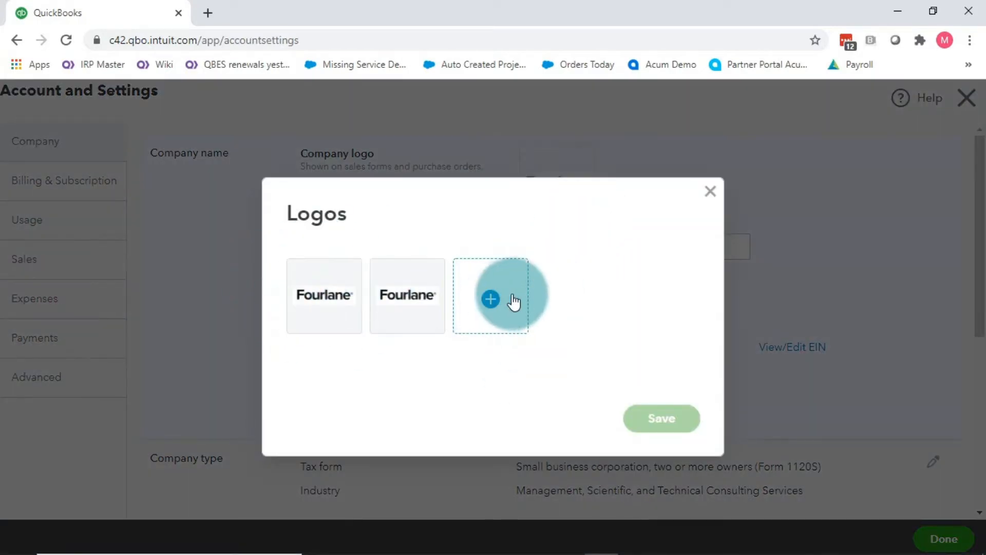
pyautogui.click(423, 280)
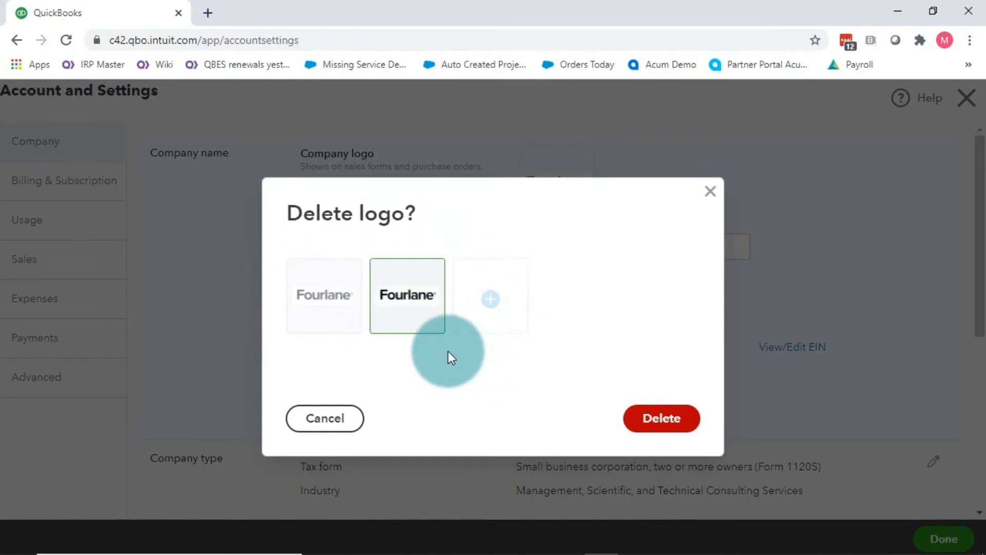
pyautogui.click(683, 418)
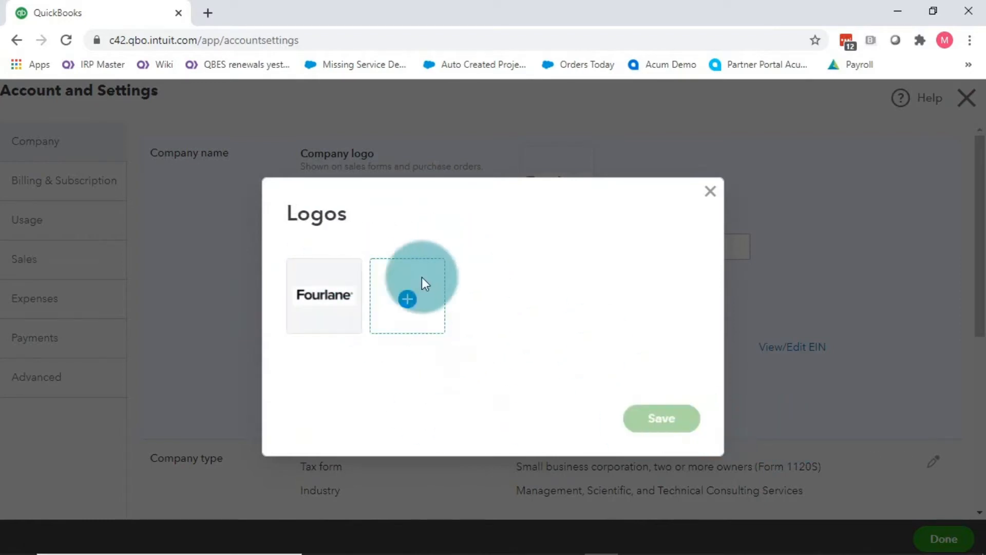
pyautogui.click(408, 303)
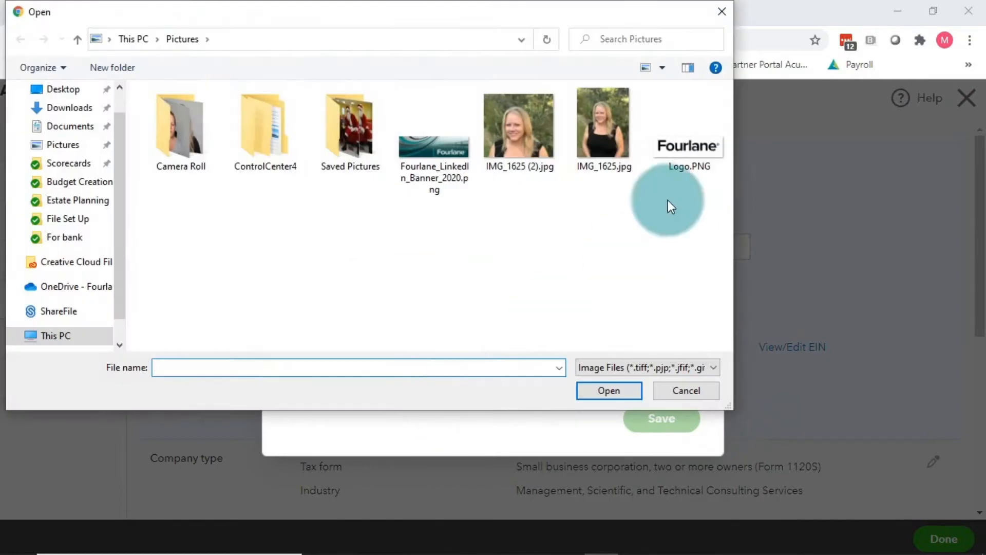
pyautogui.doubleClick(678, 146)
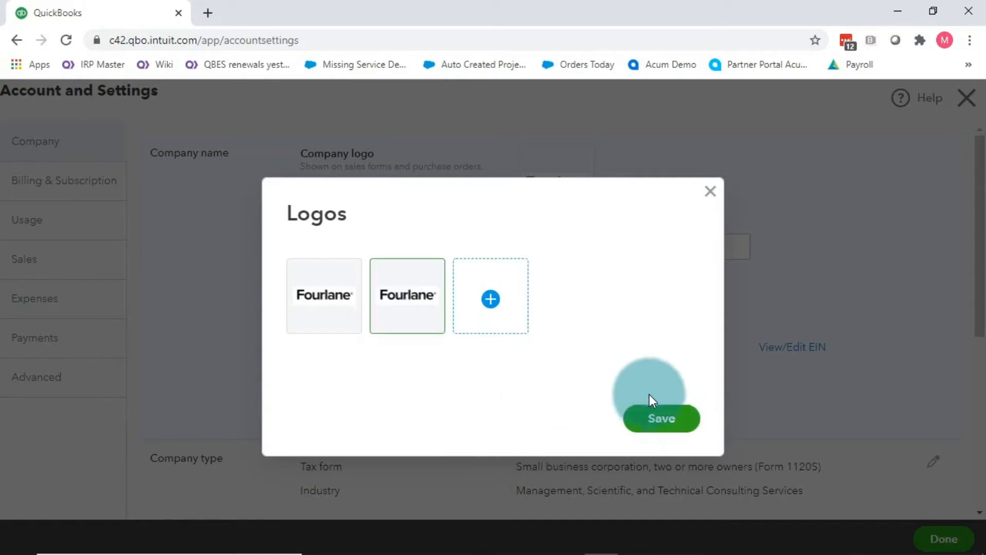
pyautogui.click(663, 419)
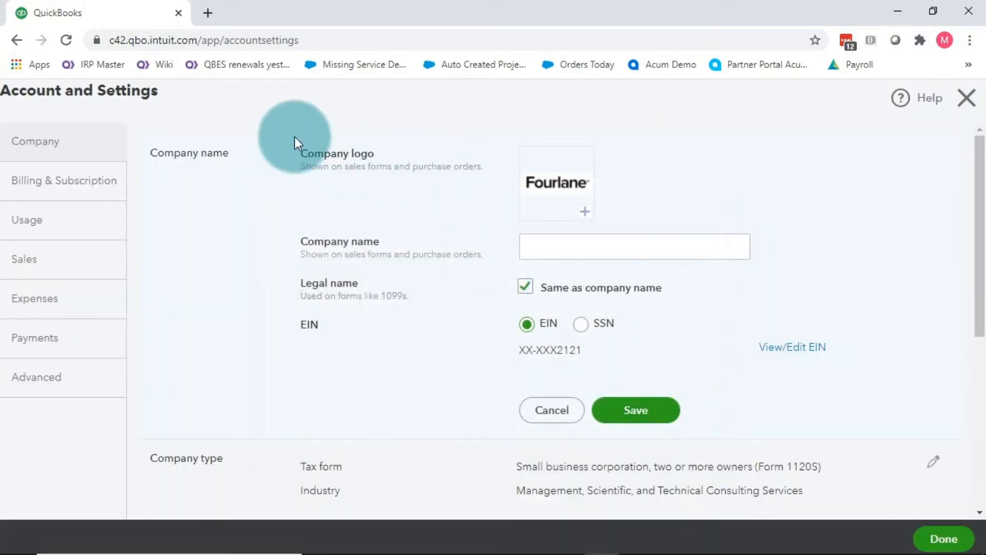
# Enter Fourlane as company name and 'Real Company Name' as a separate legal name.
pyautogui.click(604, 251)
pyautogui.write('Fourlane')
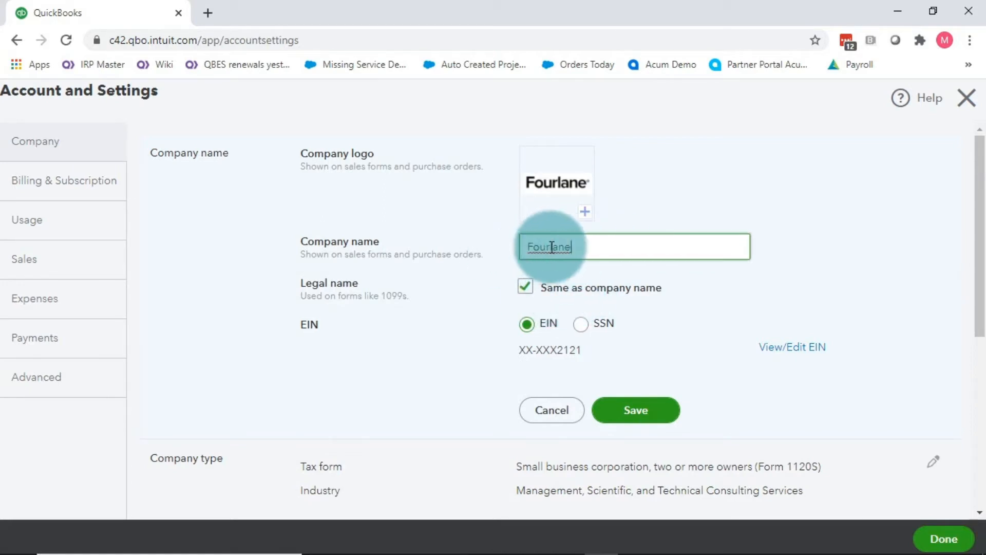
pyautogui.click(524, 286)
pyautogui.click(616, 311)
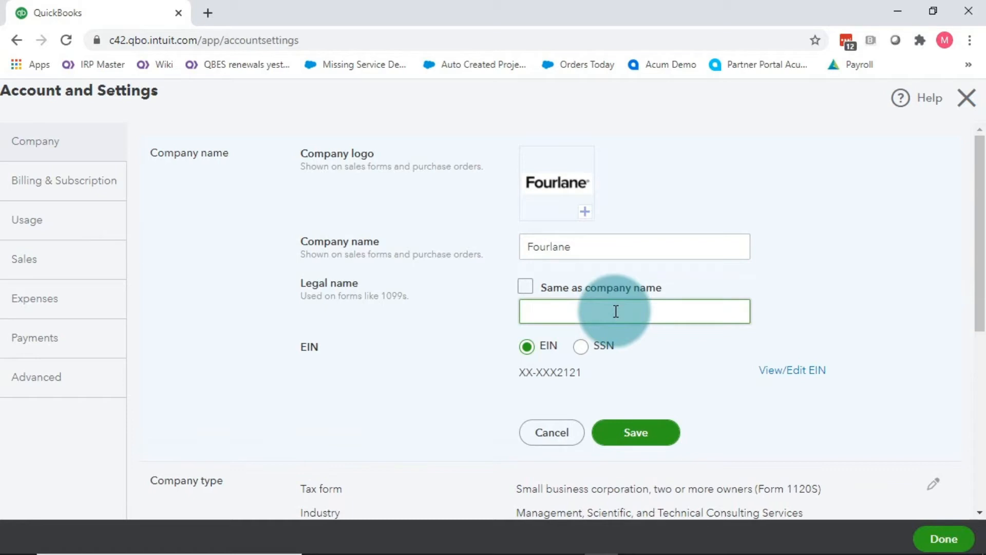
pyautogui.write('Real Company Name')
pyautogui.click(813, 276)
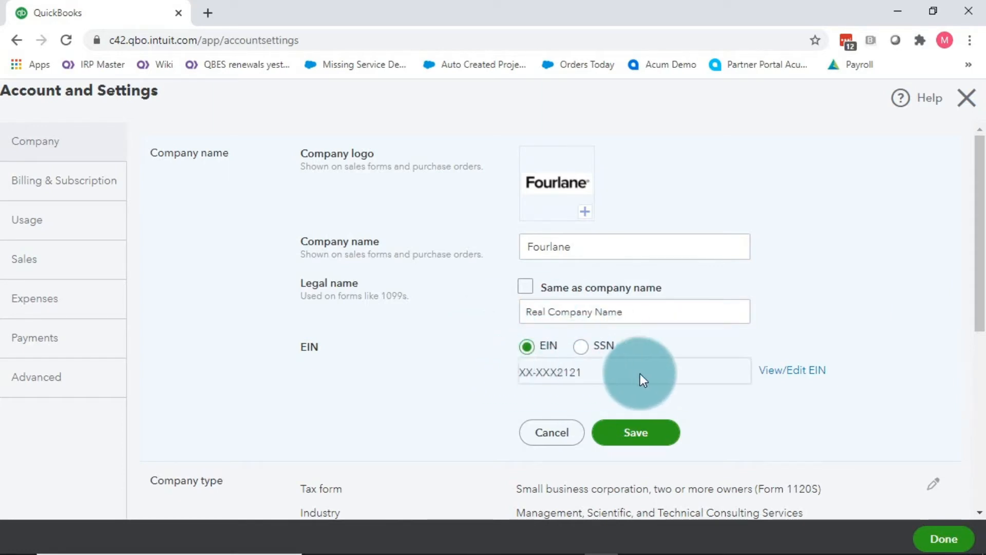
# Update the EIN and save the company name details.
pyautogui.click(805, 371)
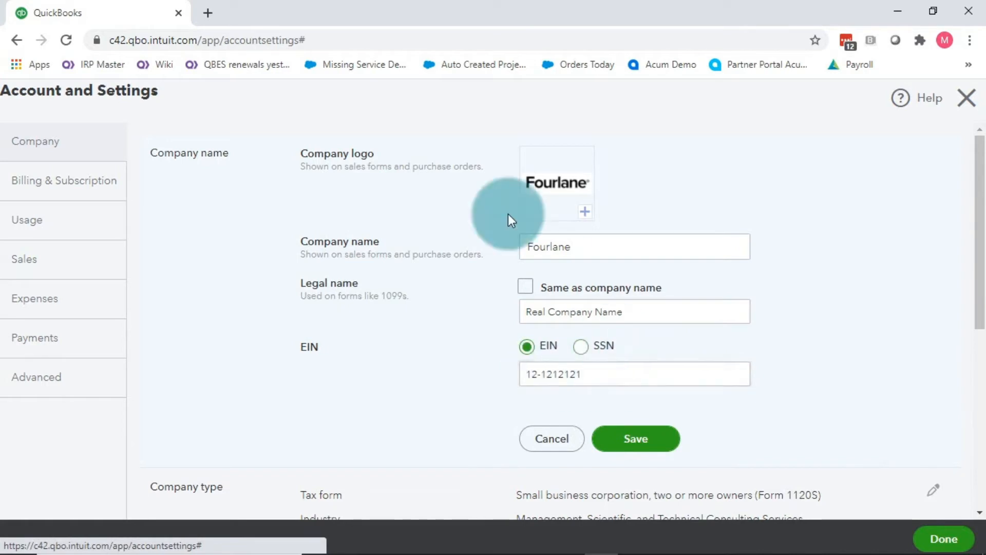
pyautogui.moveTo(601, 375); pyautogui.dragTo(453, 369)
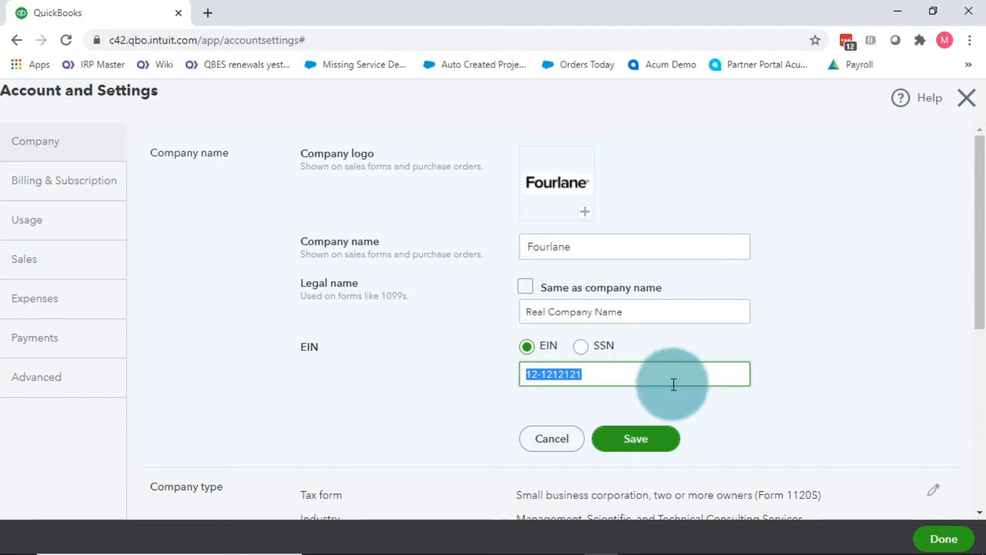
pyautogui.click(640, 443)
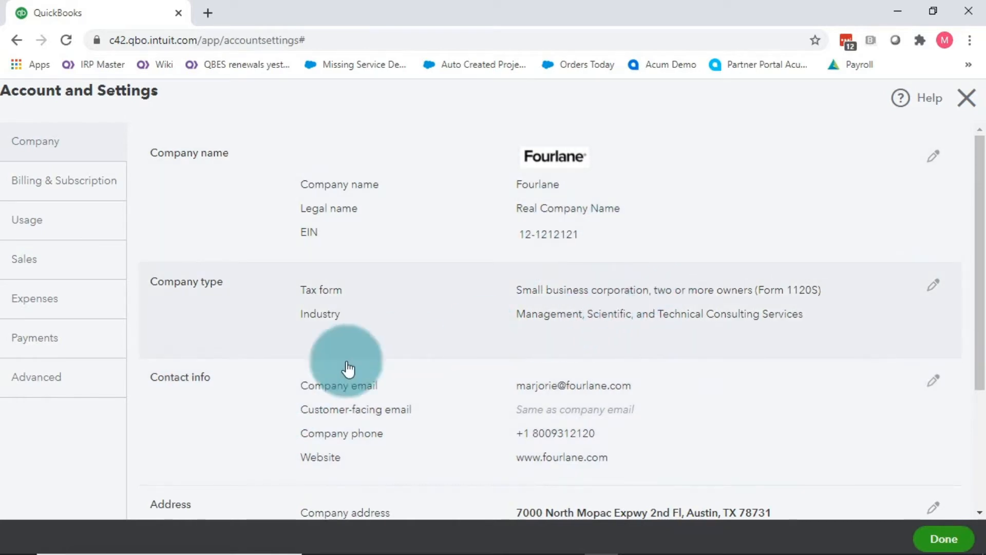
# Set the company's tax form to Form 1120S small business corporation.
pyautogui.click(934, 285)
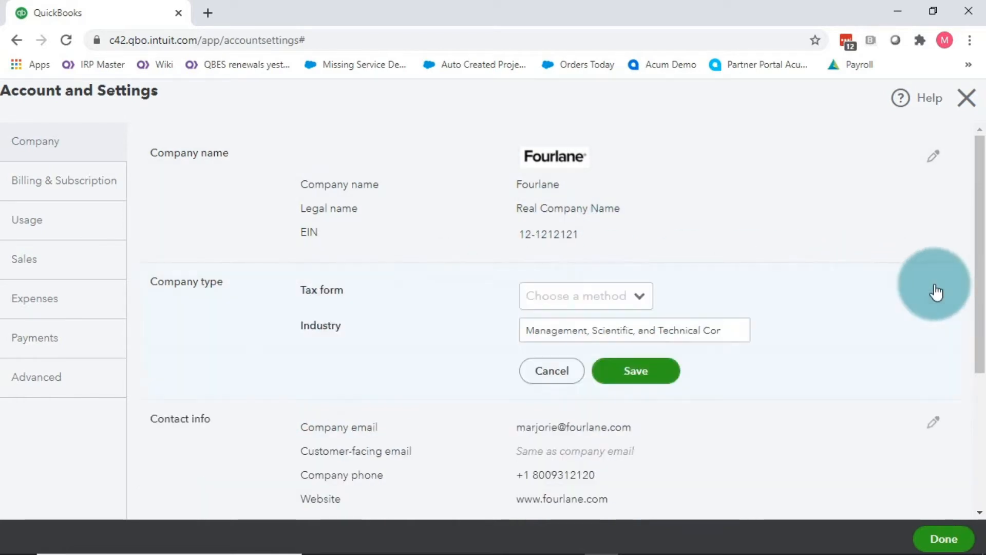
pyautogui.click(646, 301)
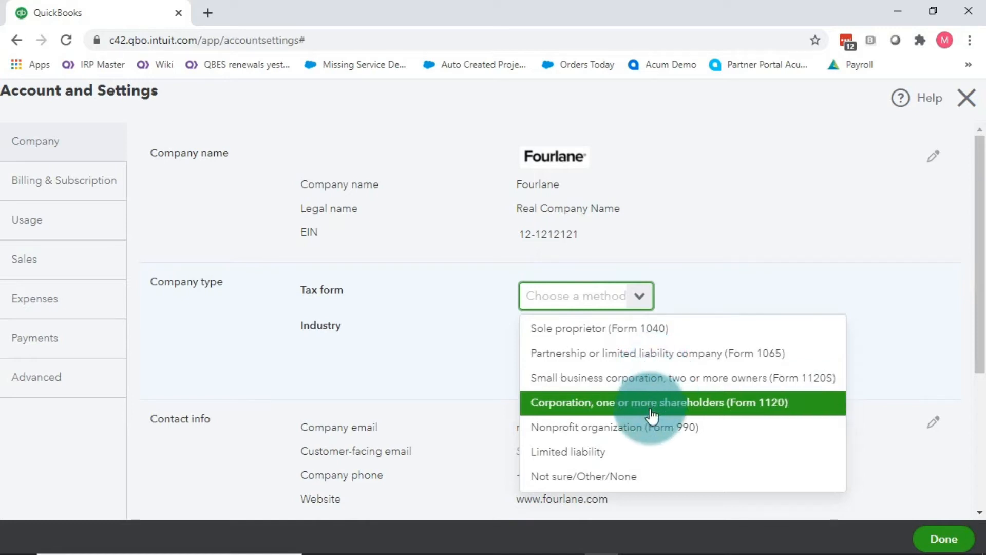
pyautogui.click(611, 380)
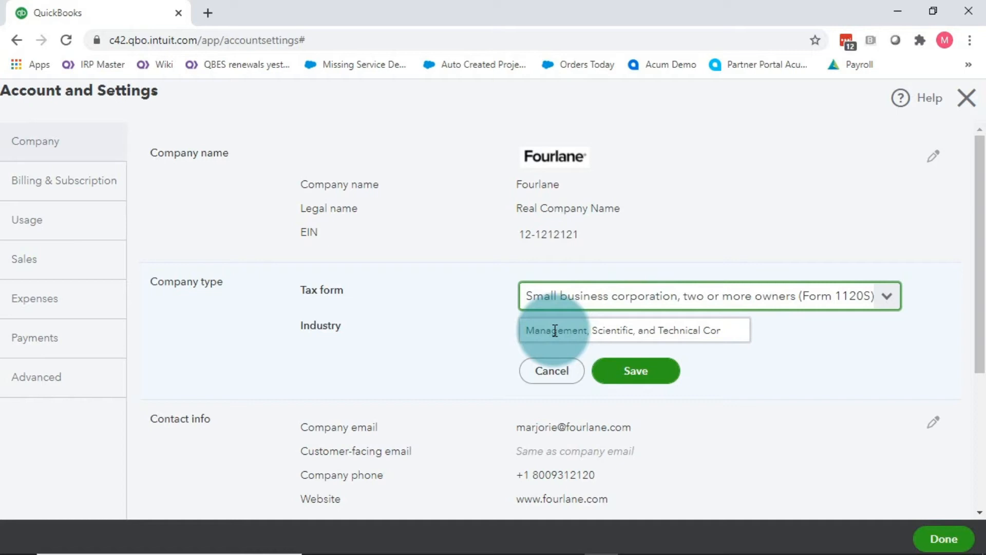
# Set the industry to Management, Scientific, and Technical Consulting Services and save the company type.
pyautogui.click(741, 327)
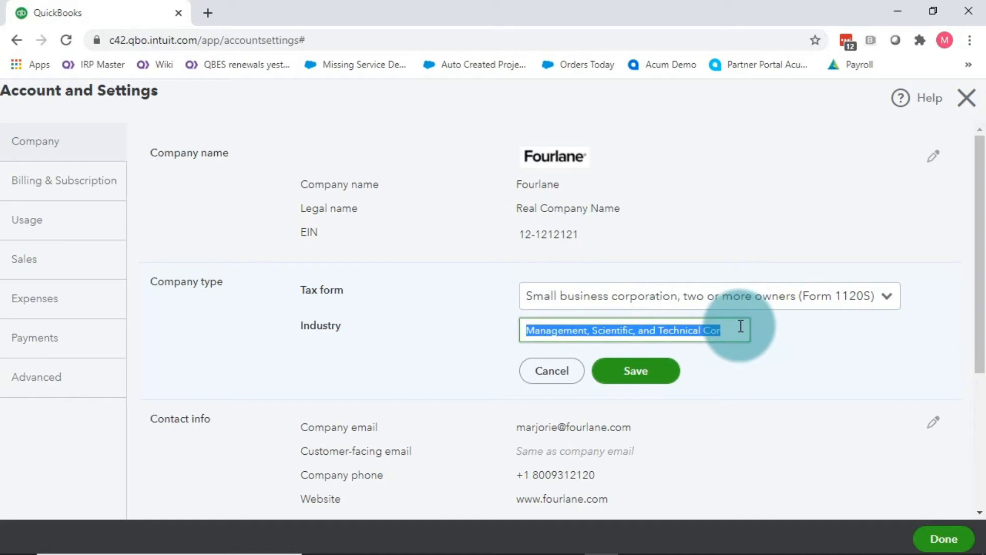
pyautogui.write('consulti')
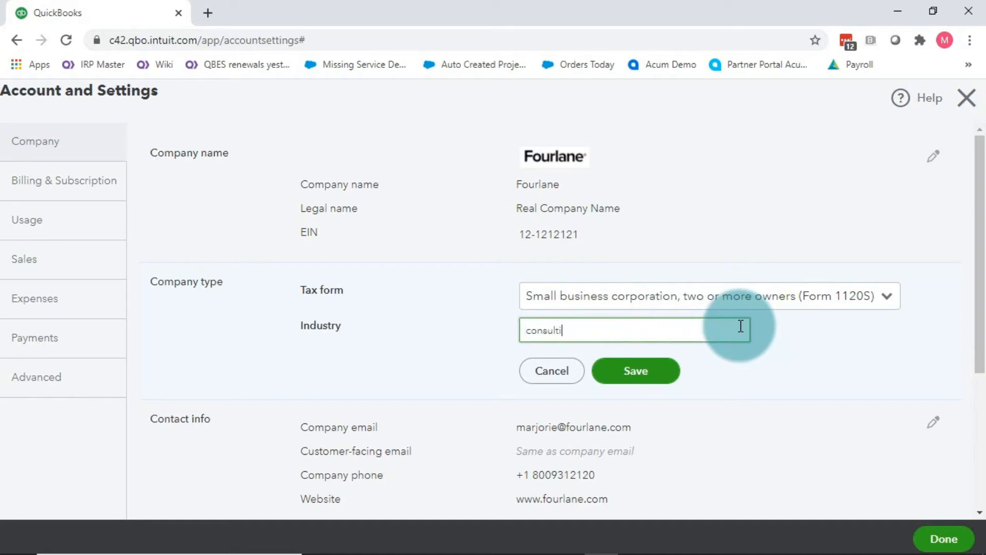
pyautogui.write('ng')
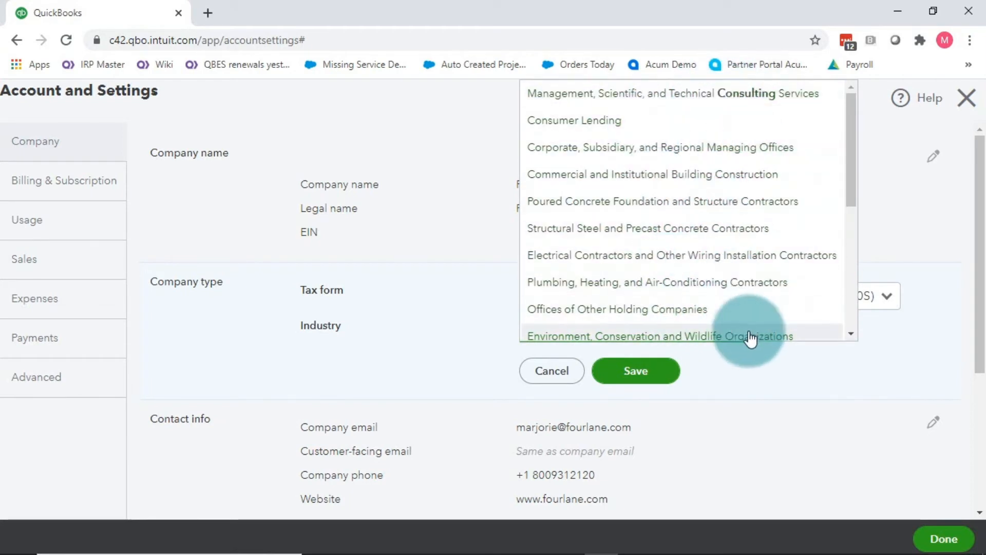
pyautogui.click(699, 99)
pyautogui.scroll(-1, 436, 365)
pyautogui.scroll(-1, 436, 366)
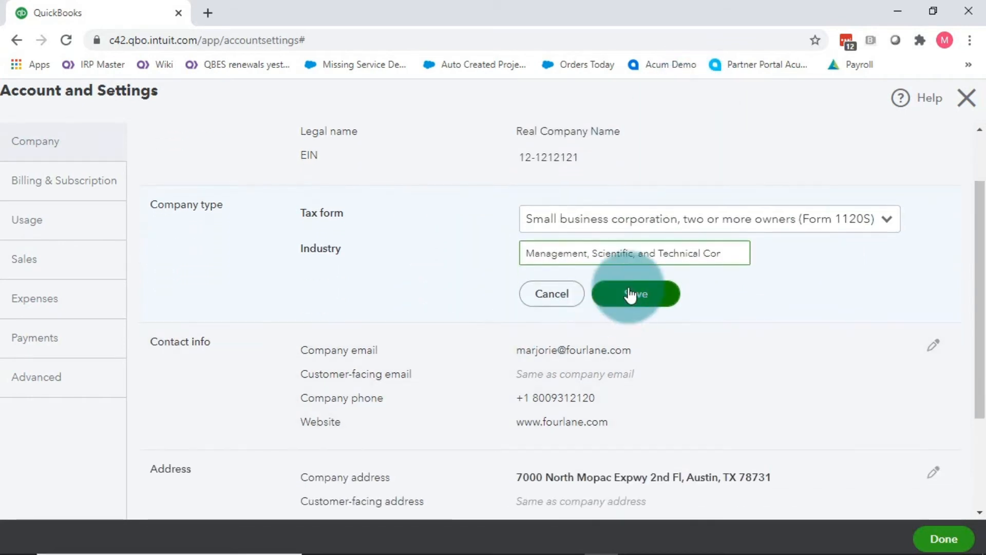
pyautogui.click(634, 293)
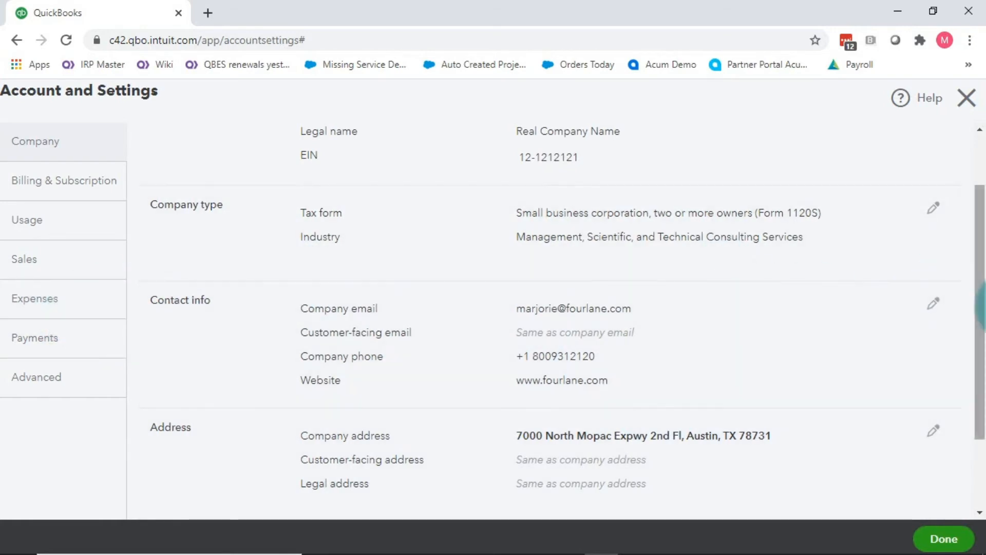
pyautogui.click(934, 305)
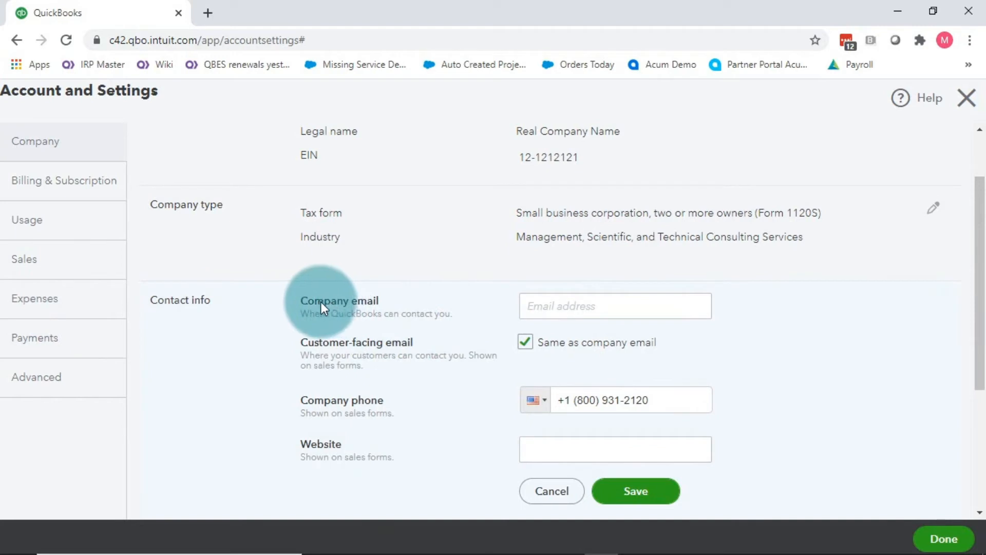
pyautogui.click(612, 309)
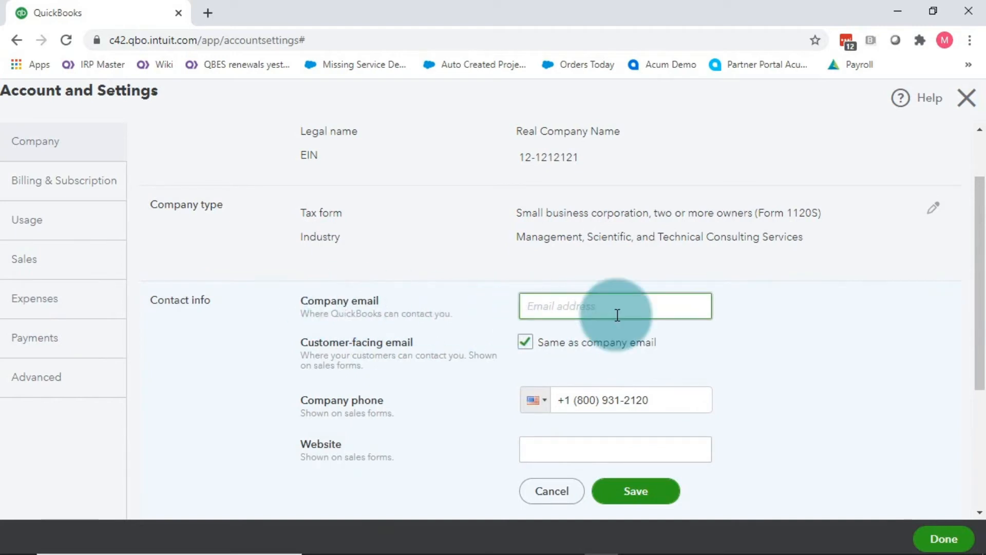
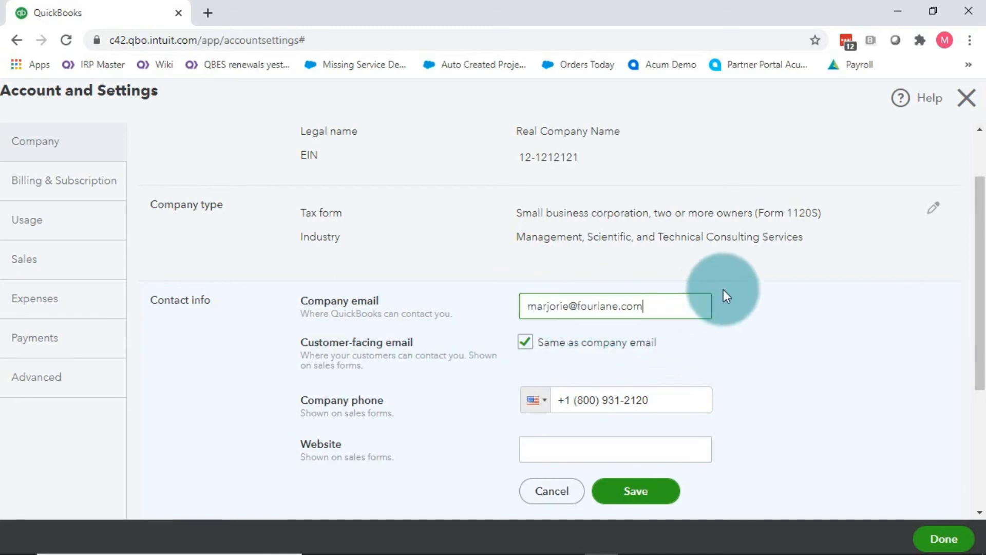
pyautogui.scroll(-3, 749, 293)
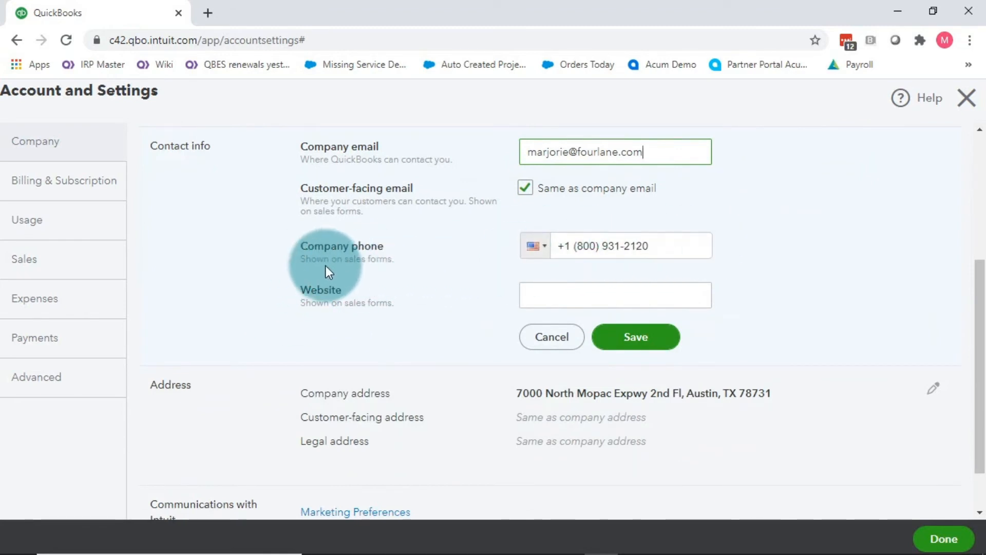
pyautogui.click(562, 296)
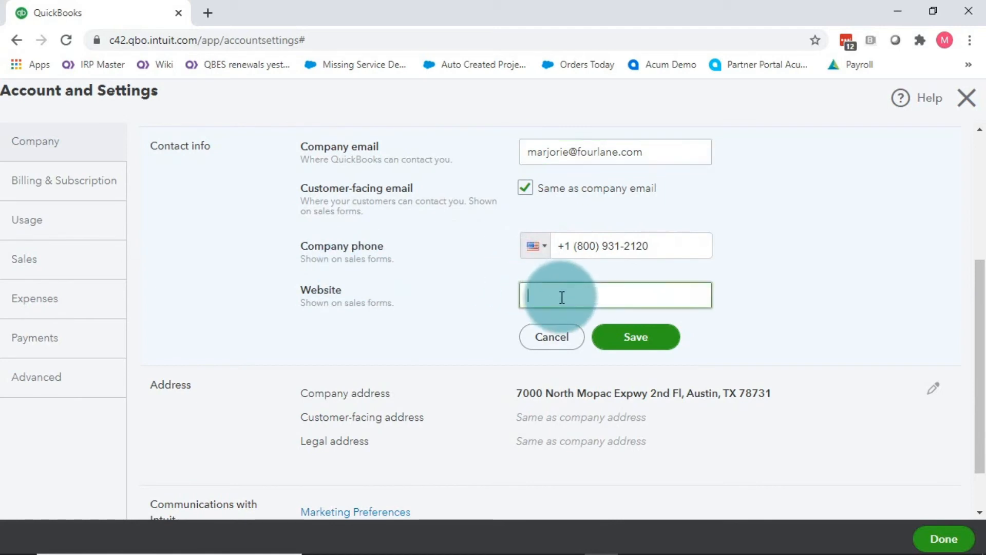
pyautogui.write('www.fourlane.com')
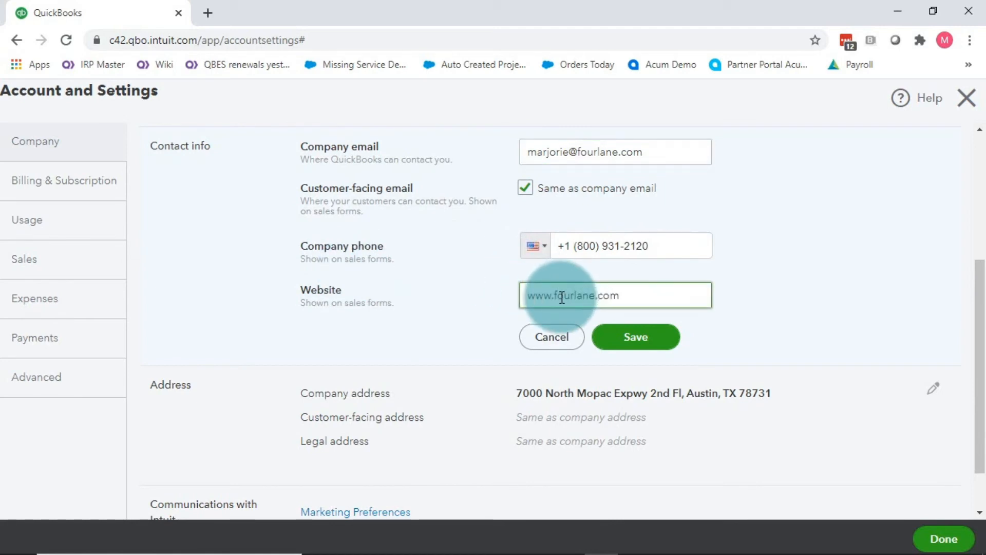
pyautogui.click(649, 343)
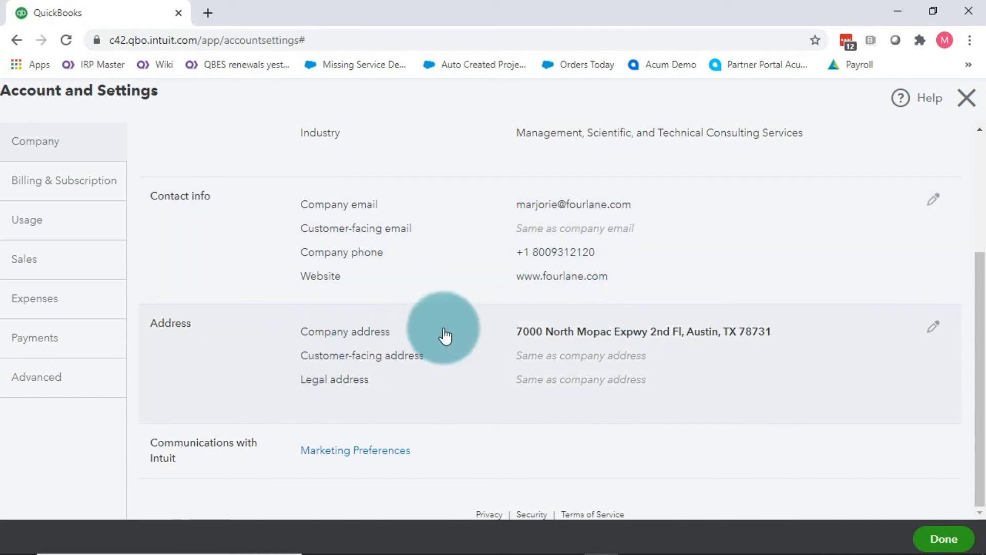
pyautogui.click(934, 326)
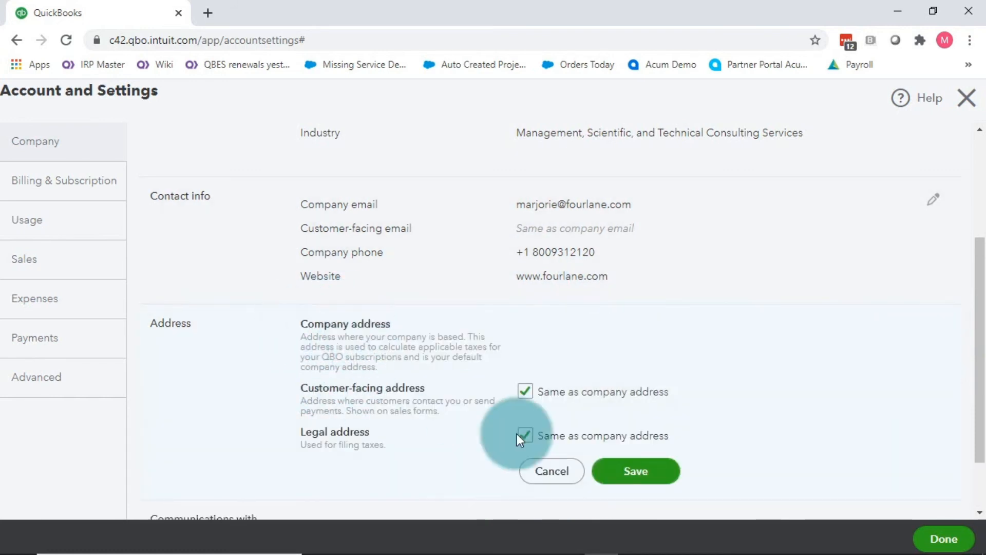
pyautogui.click(642, 474)
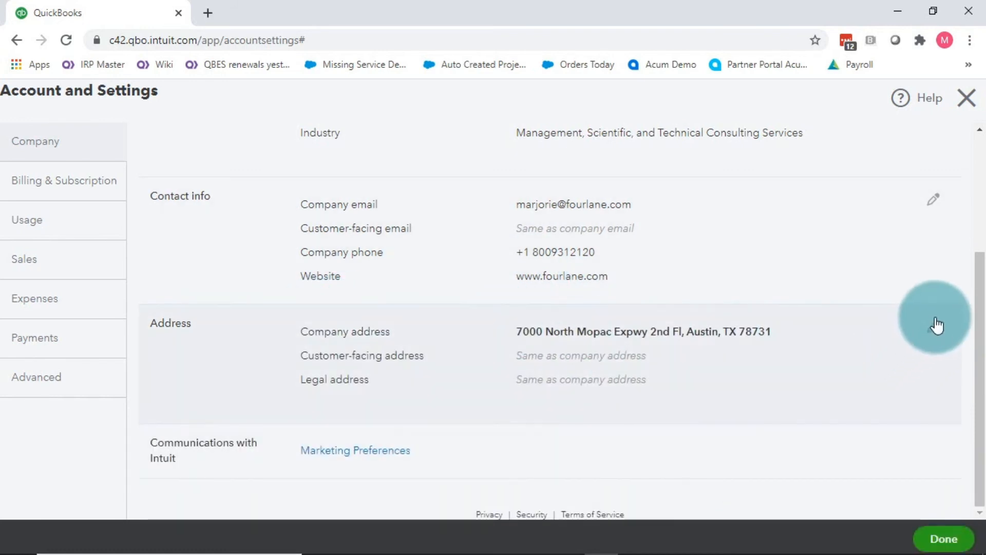
pyautogui.click(934, 326)
pyautogui.scroll(-2, 673, 379)
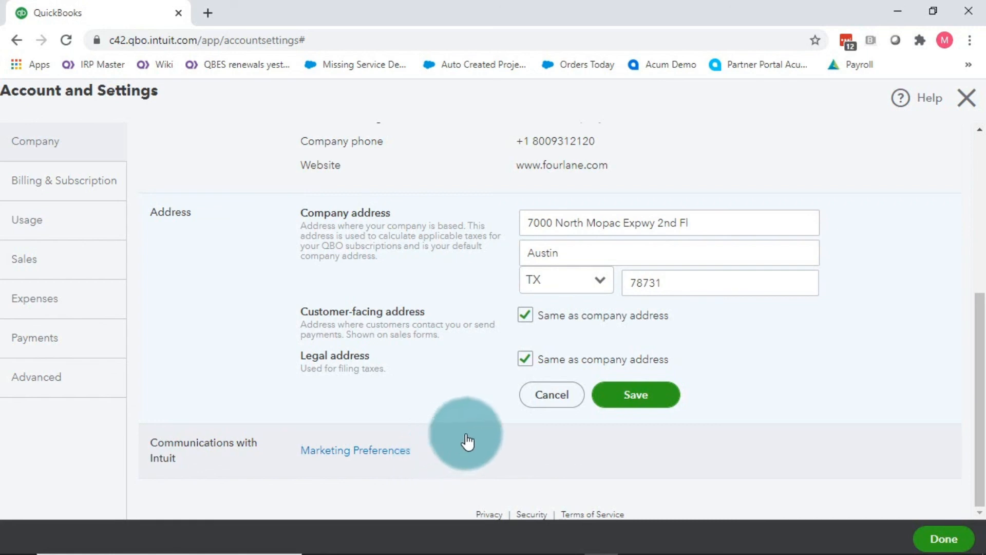
pyautogui.click(665, 406)
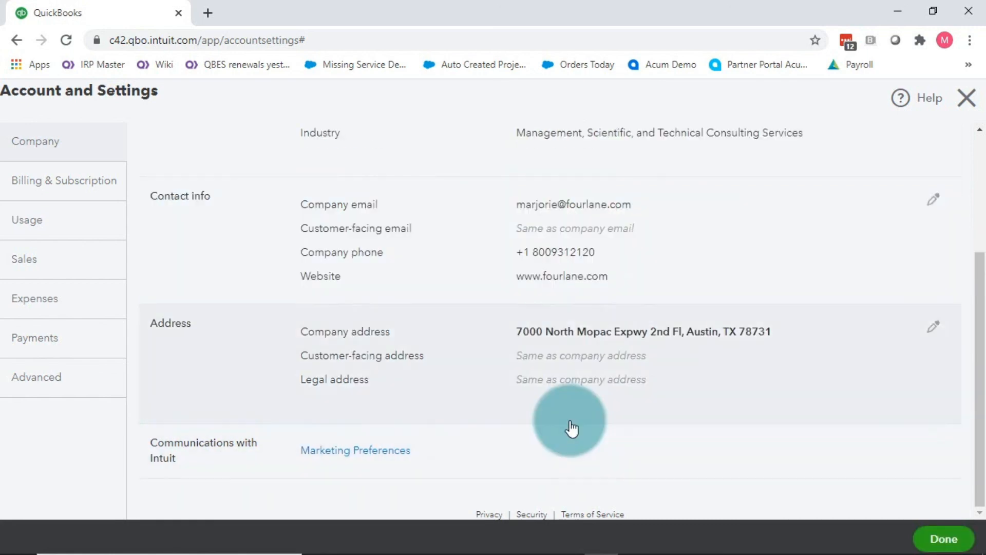